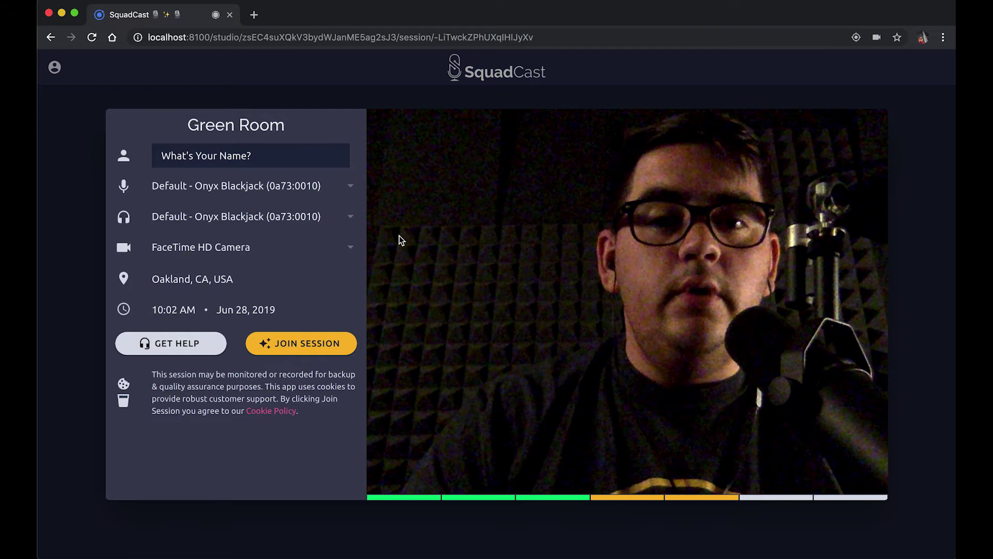
Change the SquadCast site's Chrome camera permission from Allow to Ask (default)
{"action": "left_click", "coordinate": [138, 39]}
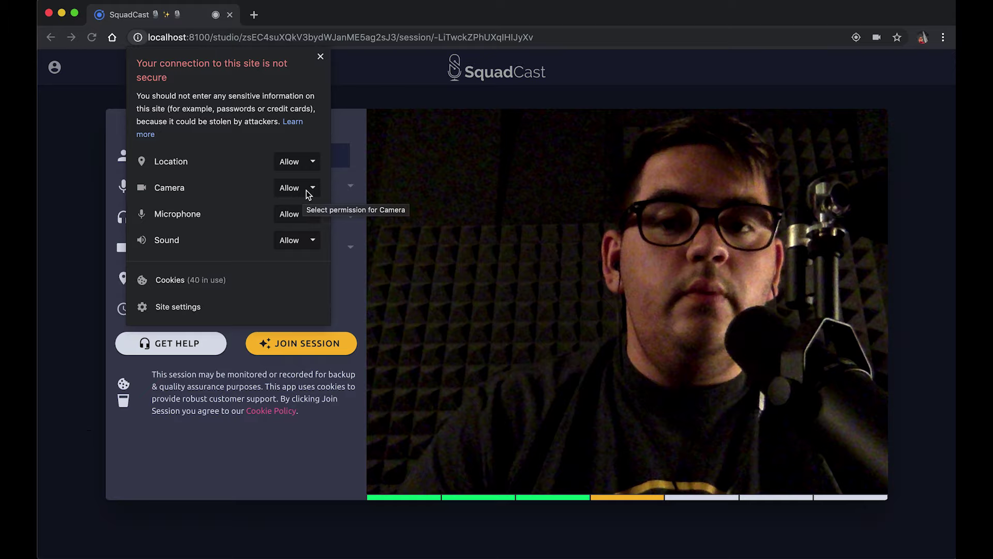
{"action": "left_click", "coordinate": [307, 195]}
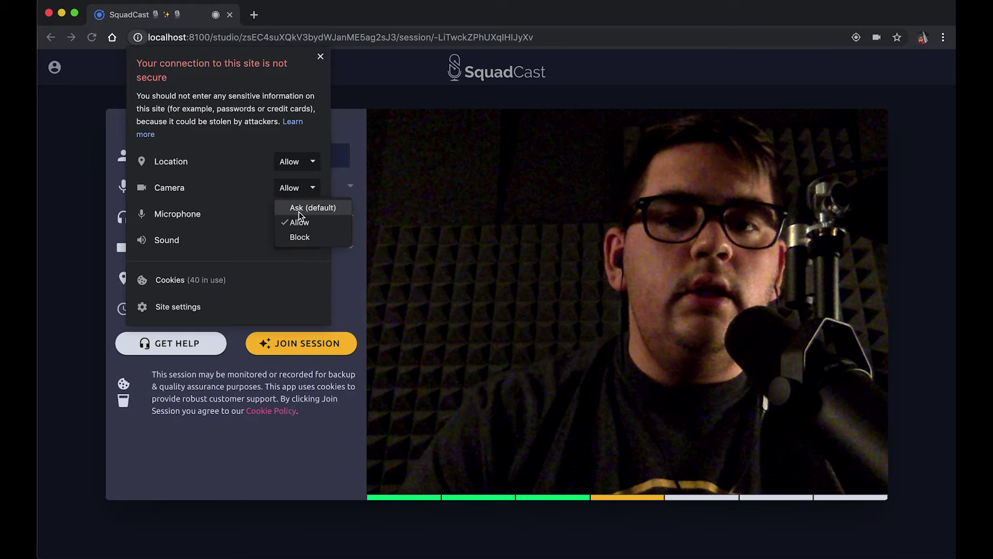
{"action": "left_click", "coordinate": [334, 214]}
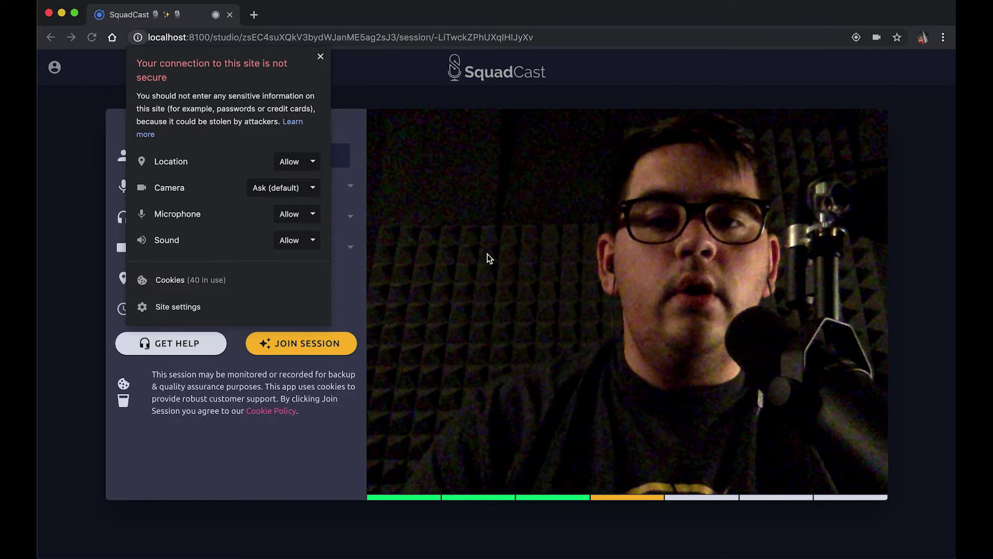
{"action": "left_click", "coordinate": [478, 226]}
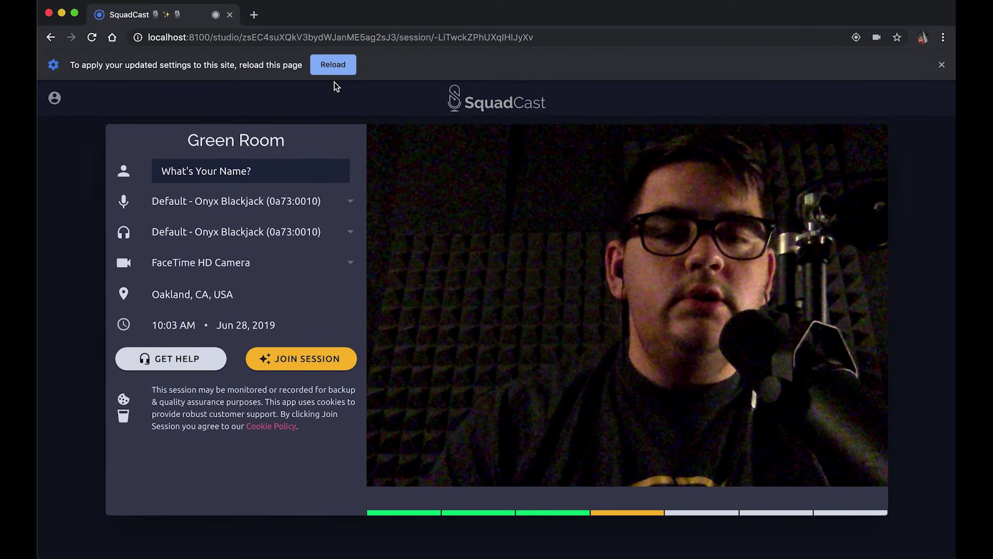
Reload the SquadCast page and allow camera access when prompted
{"action": "left_click", "coordinate": [340, 67]}
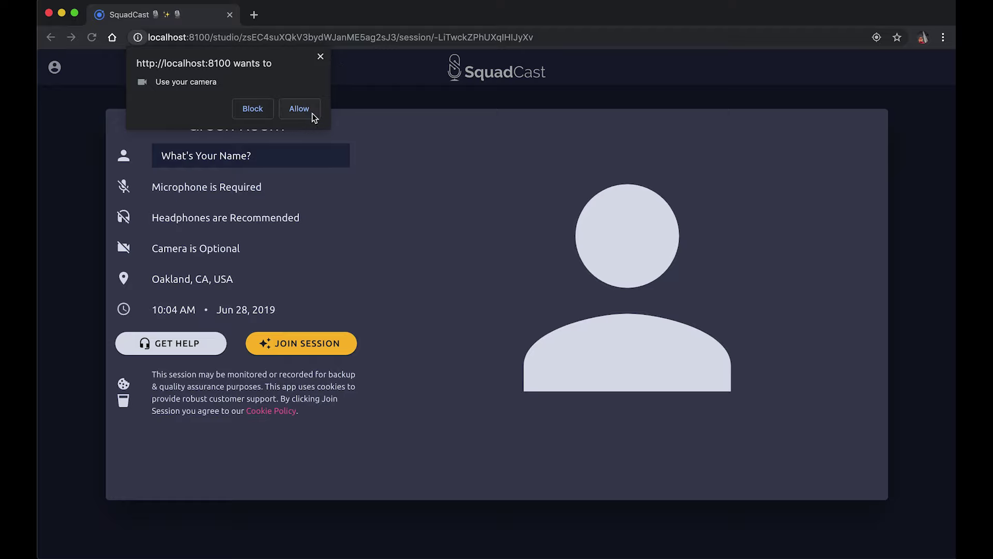
{"action": "left_click", "coordinate": [299, 109]}
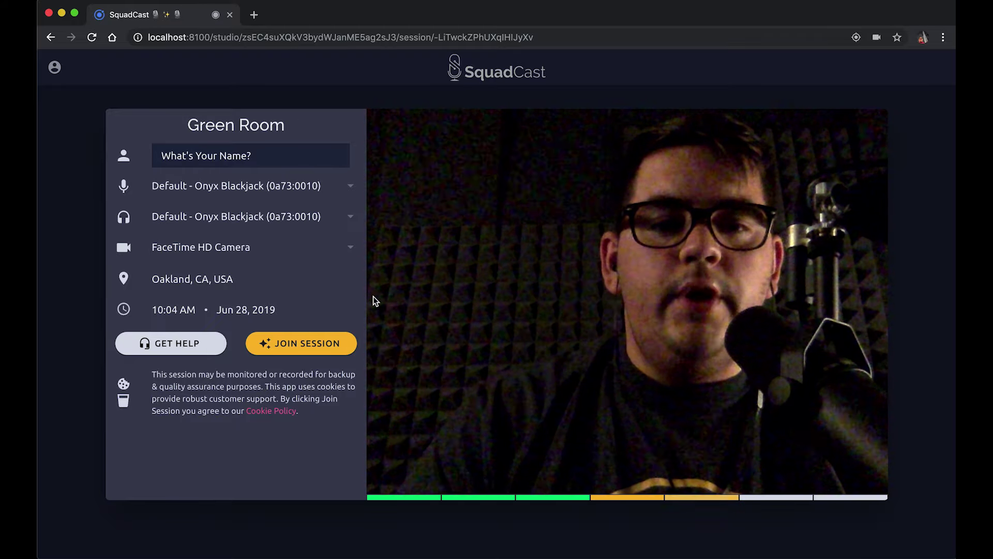
Confirm FaceTime HD Camera is the selected camera in the Green Room device list
{"action": "left_click", "coordinate": [270, 250]}
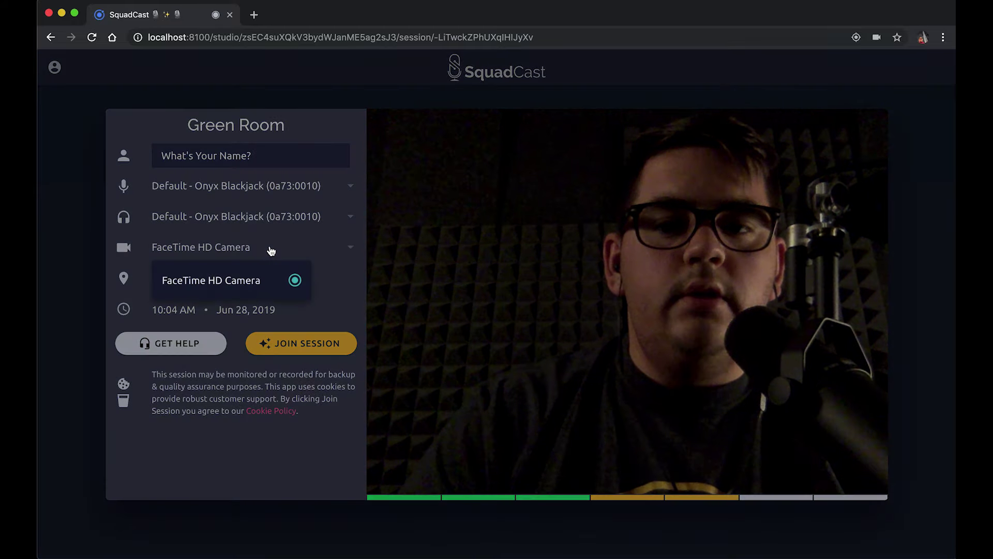
{"action": "left_click", "coordinate": [463, 382]}
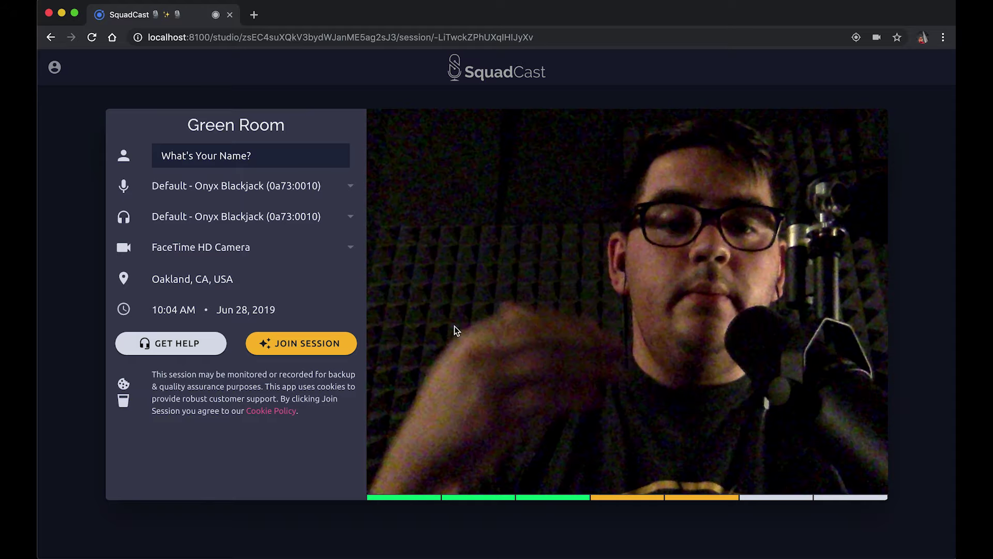